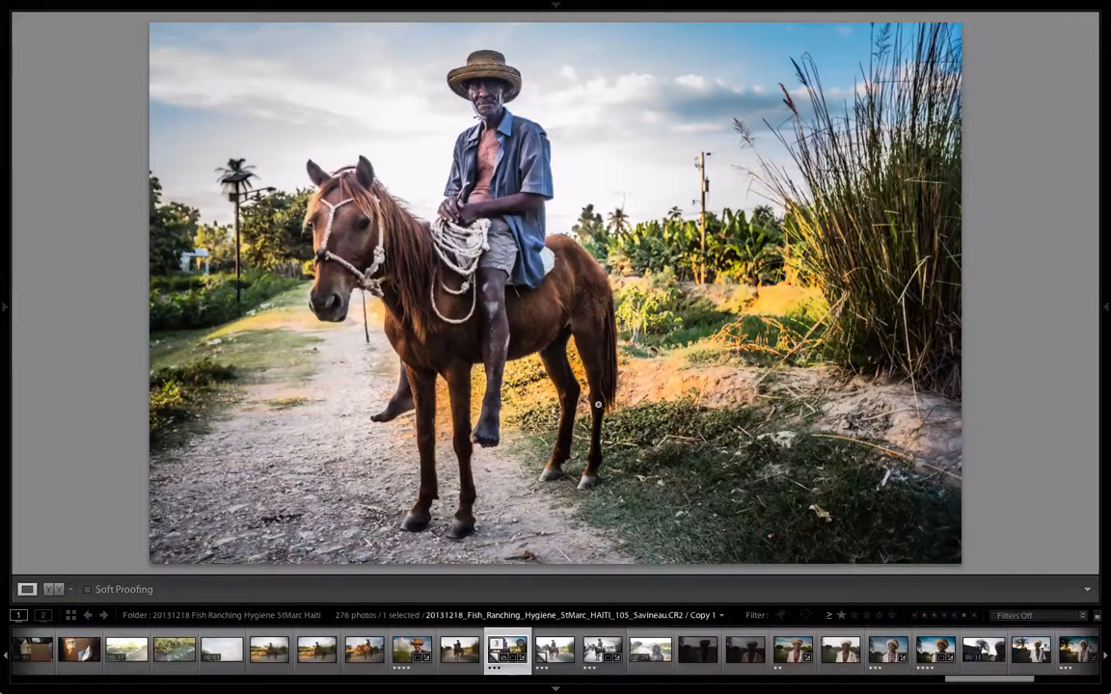
Compare the finished color edit of the horse rider with its unedited Copy 2, and go back through the series to shot 100.
key("Right")
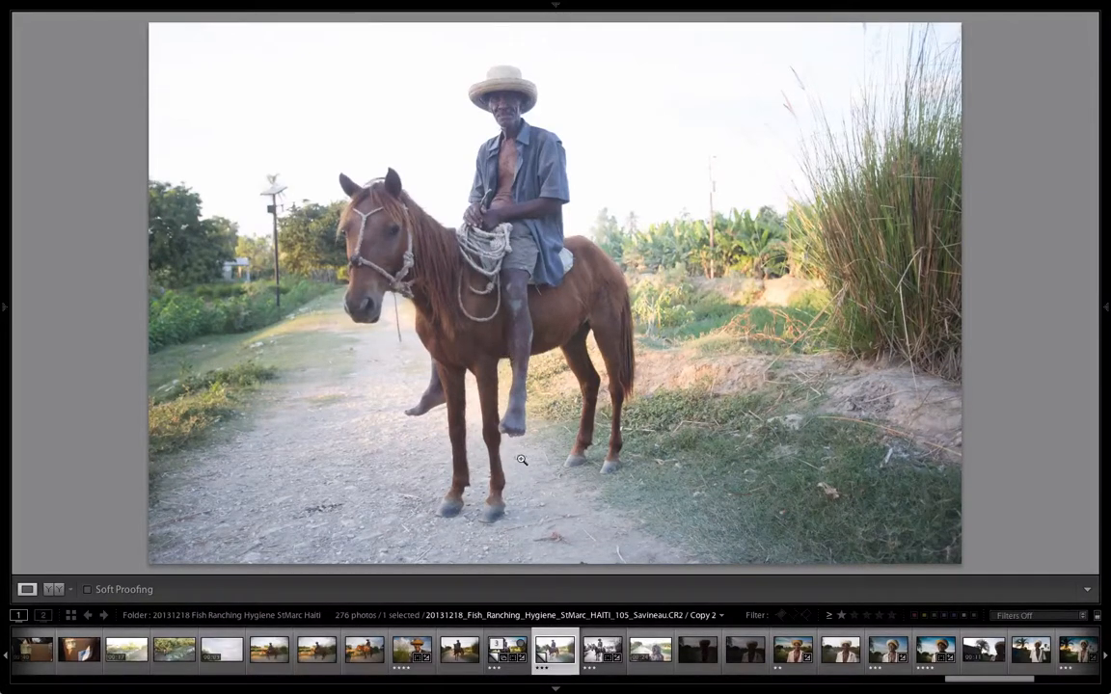
key("Left")
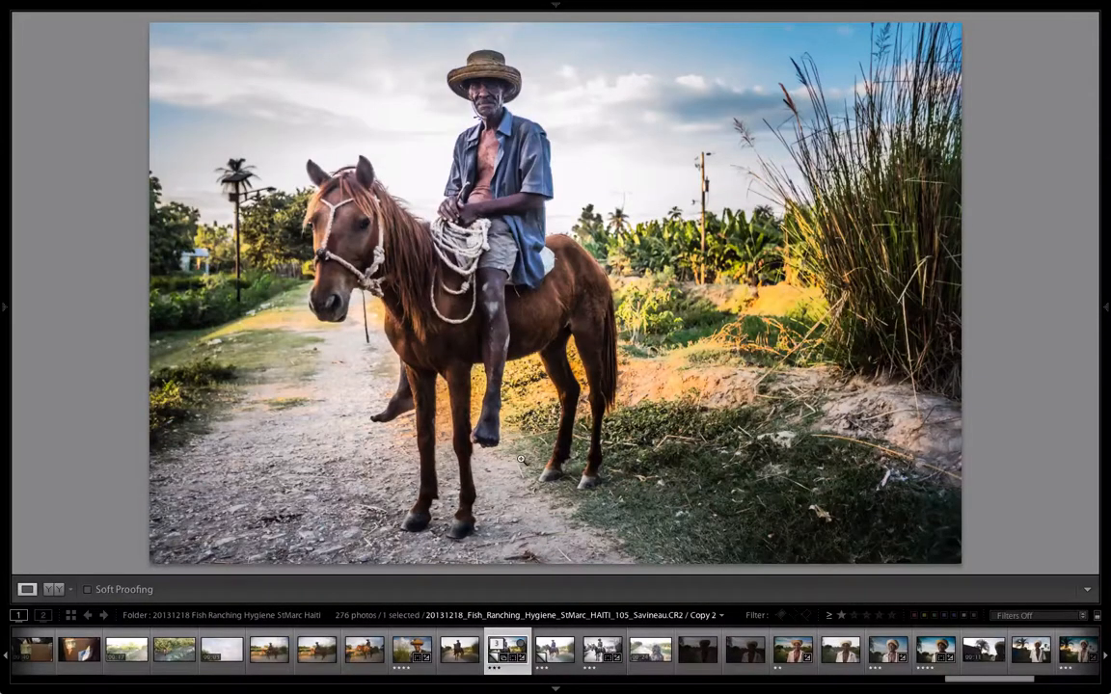
key("Left")
key("Left")
key("Left")
key("Left")
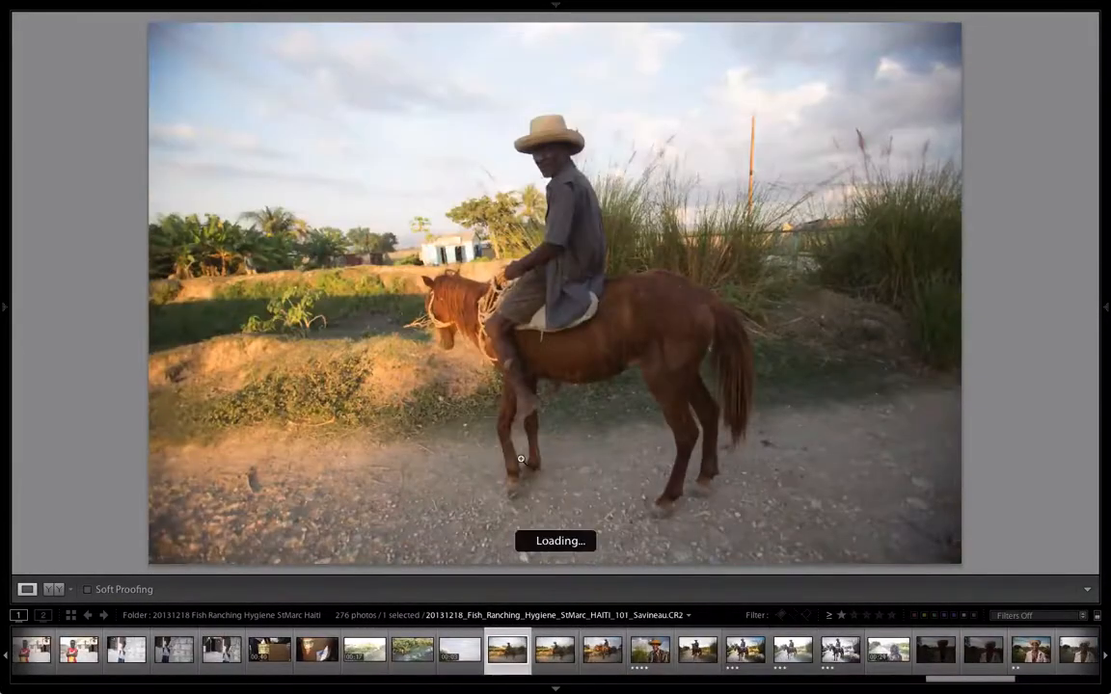
key("Left")
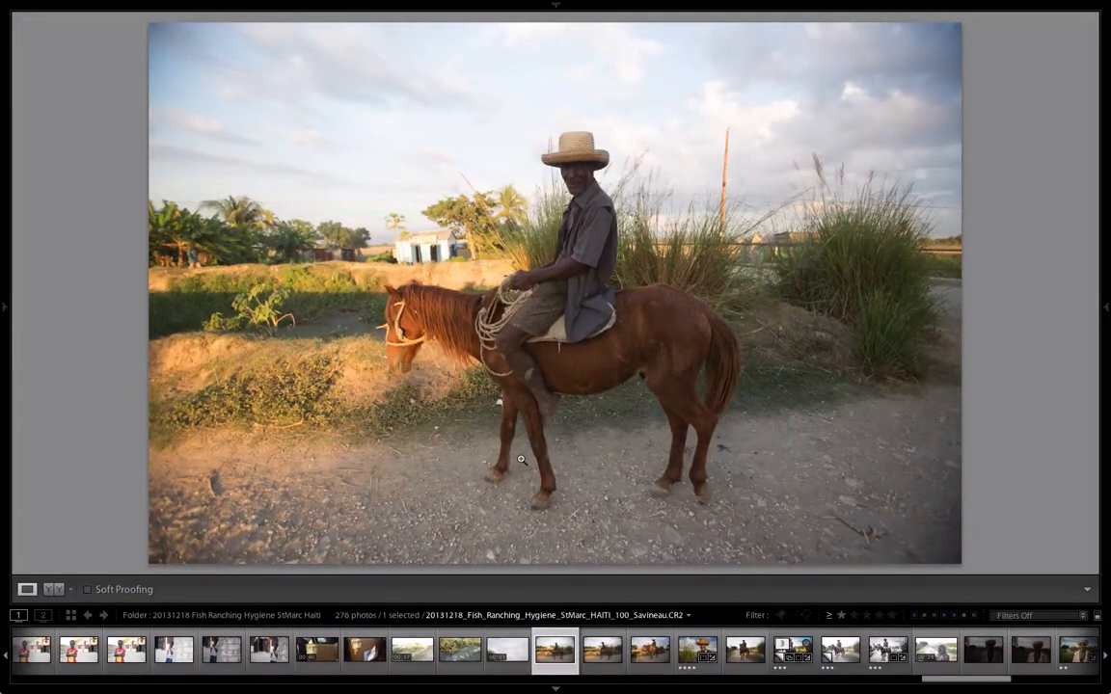
Review the rider shots 101 to 104 in order and return to the overexposed Copy 2 of shot 105.
key("Right")
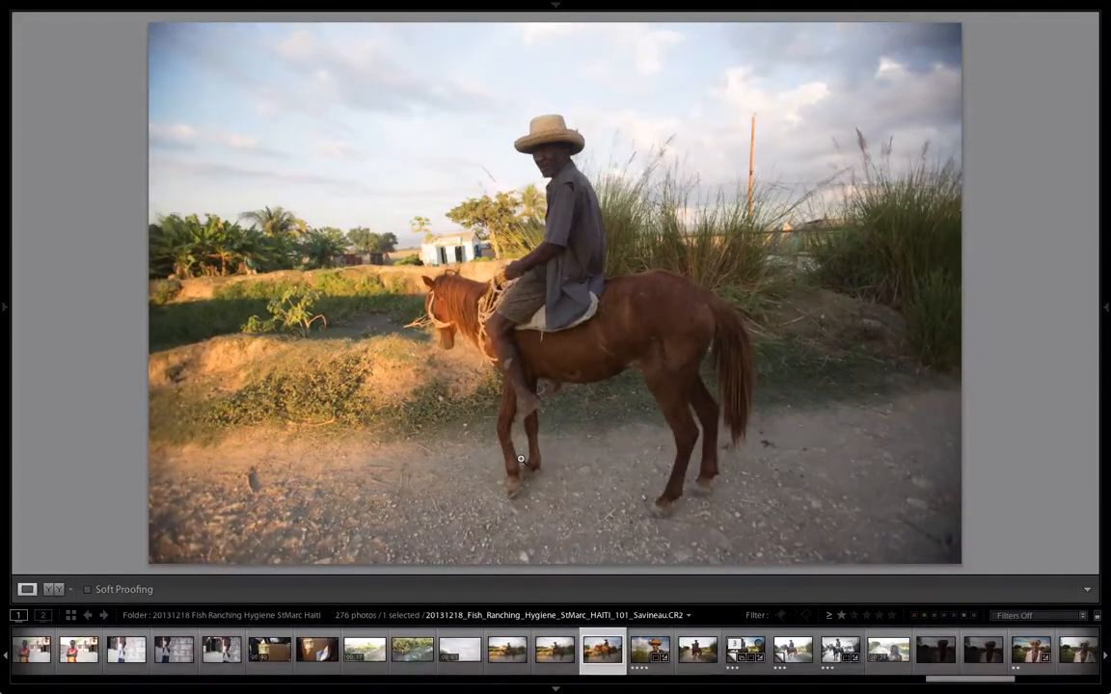
key("Right")
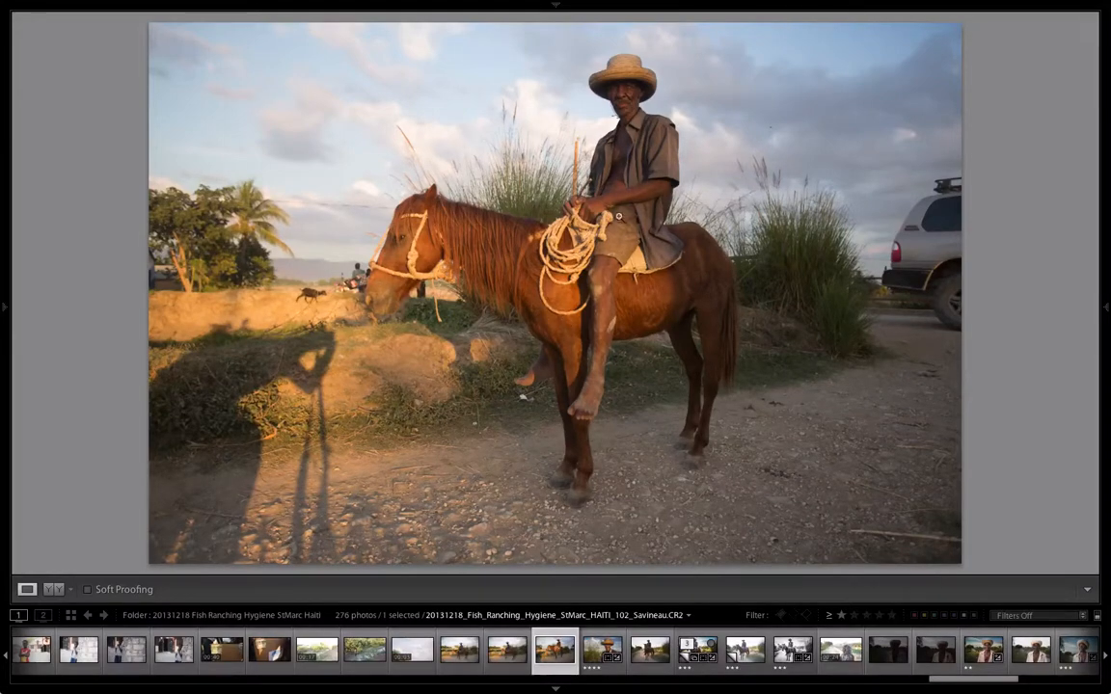
key("Right")
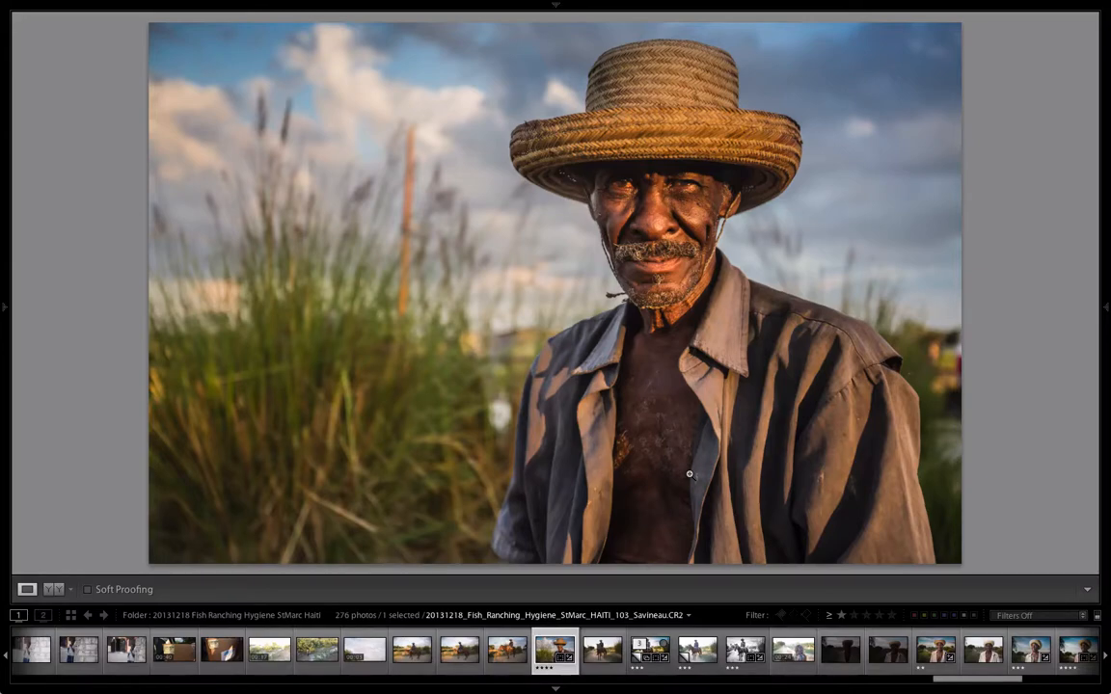
key("Right")
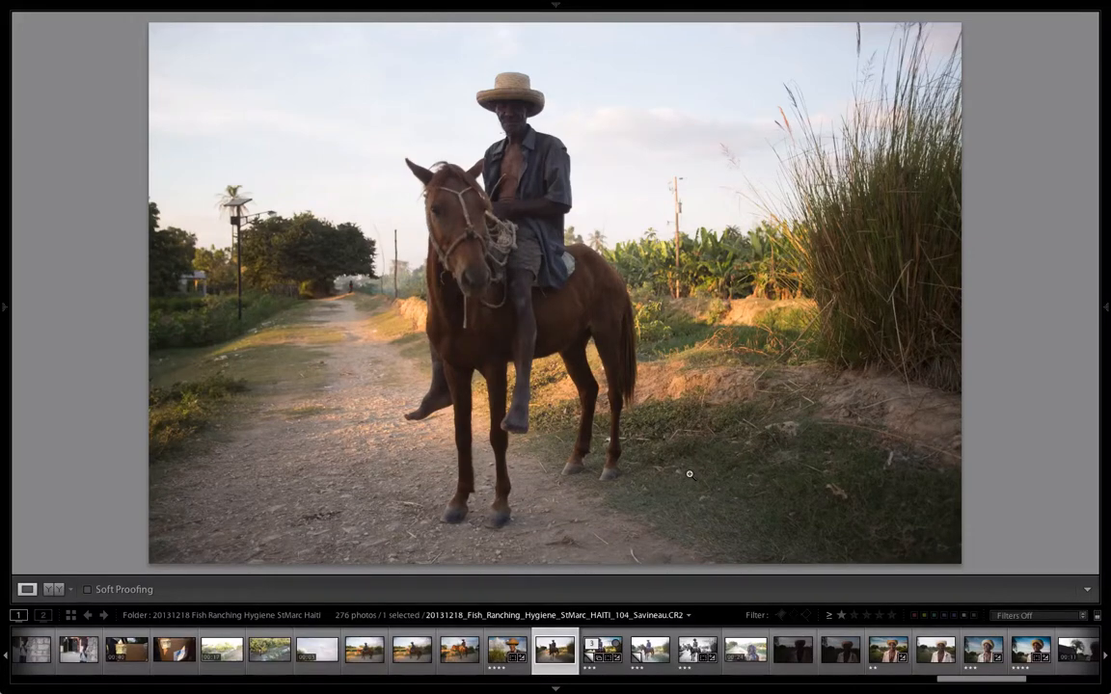
key("Right")
key("Right")
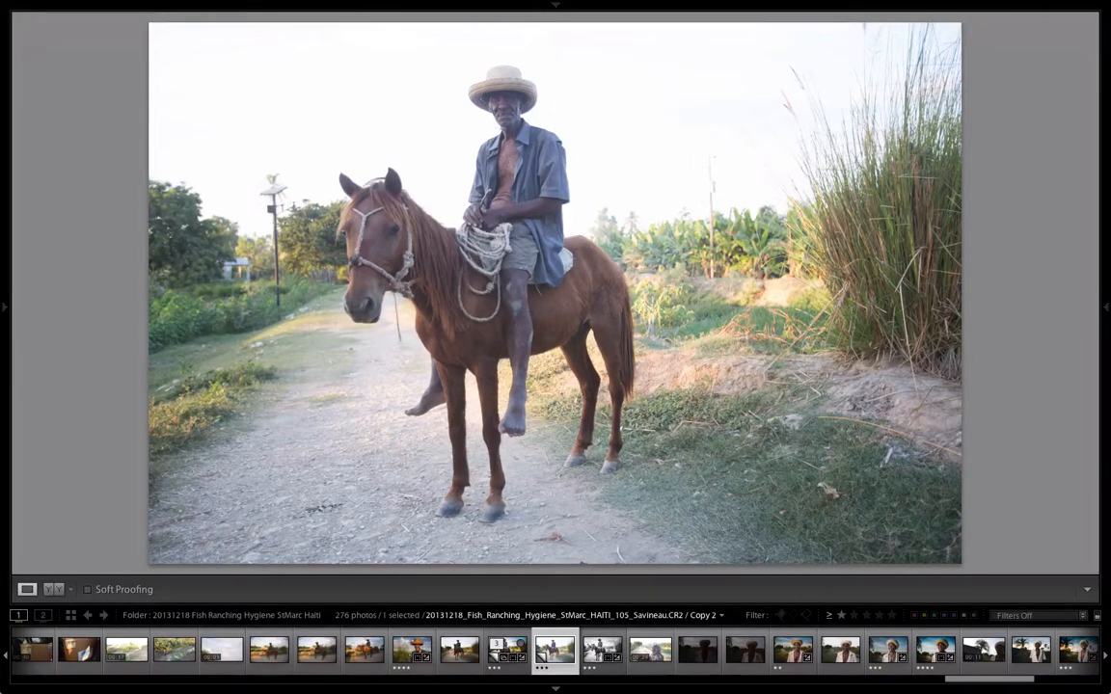
Show the develop adjustments and set Highlights and Whites to -100, and Blacks and Shadows to +100 on the overexposed copy.
key("F8")
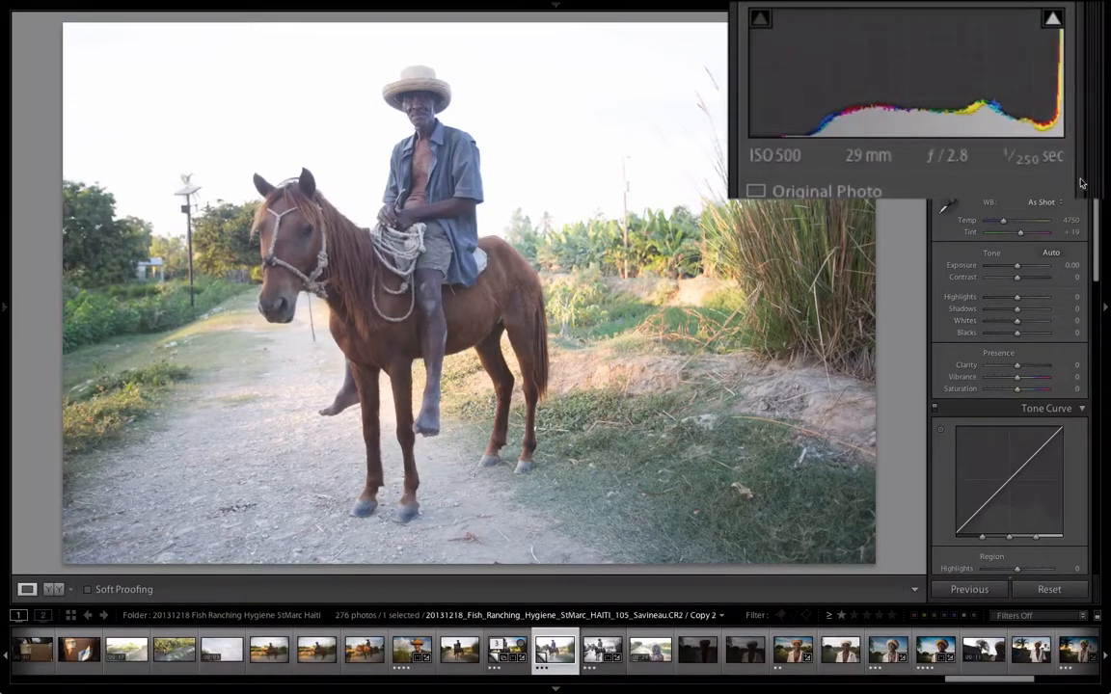
scroll(1017, 294, "down", 1)
left_click_drag(1017, 287, 945, 326)
scroll(1003, 297, "up", 1)
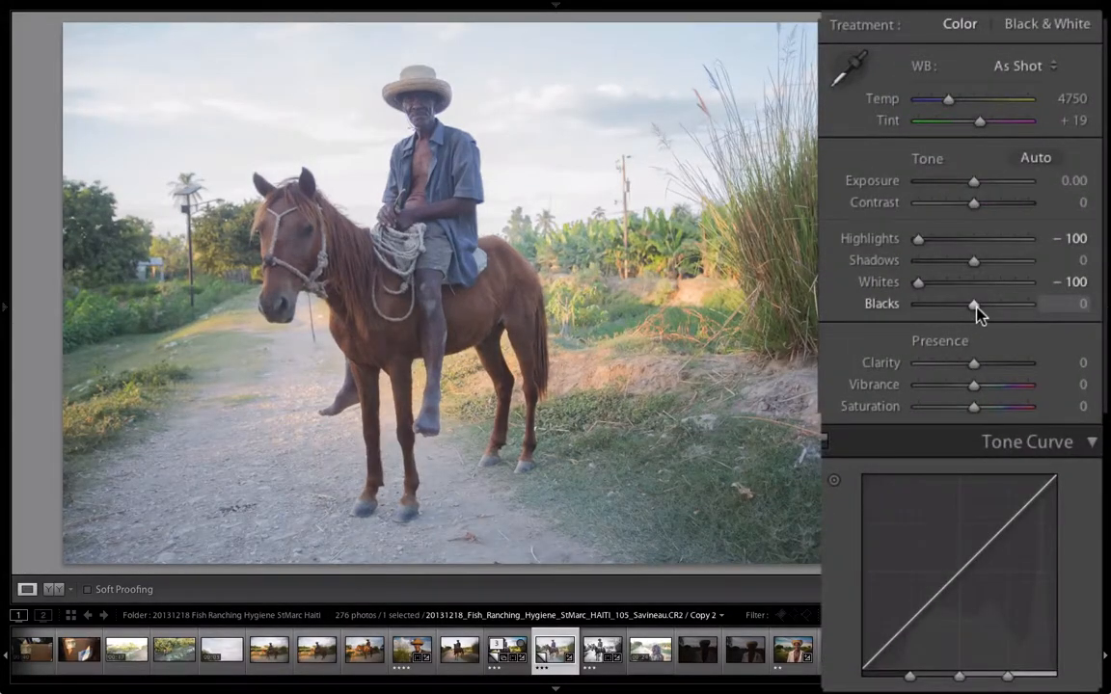
left_click_drag(977, 307, 1029, 303)
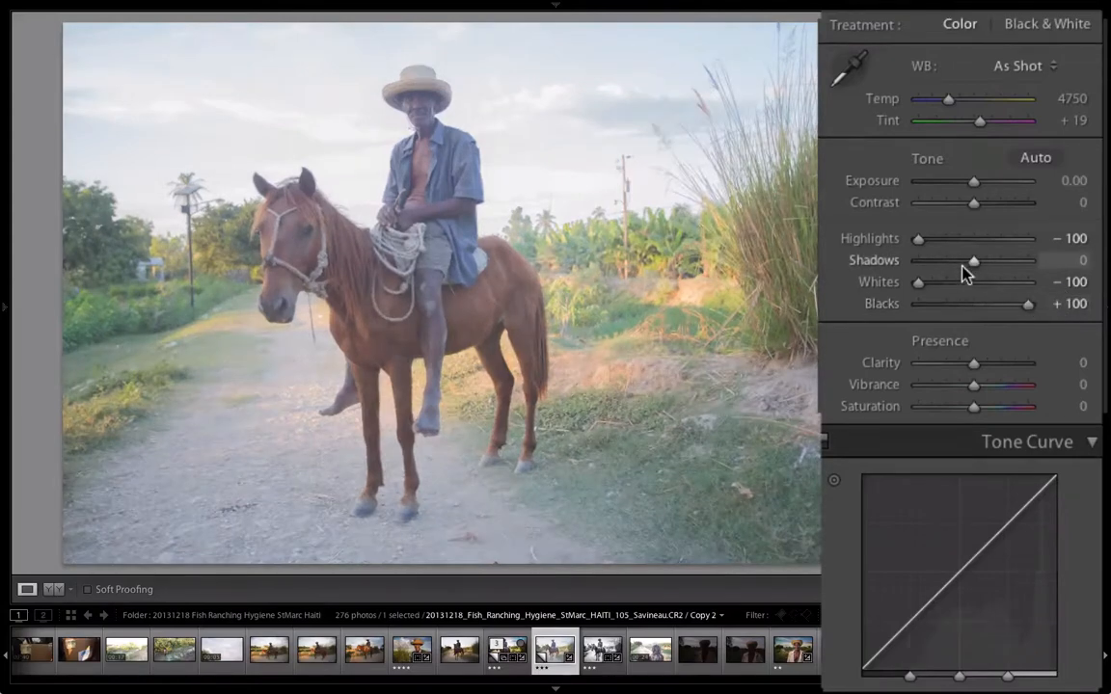
left_click_drag(972, 267, 1096, 253)
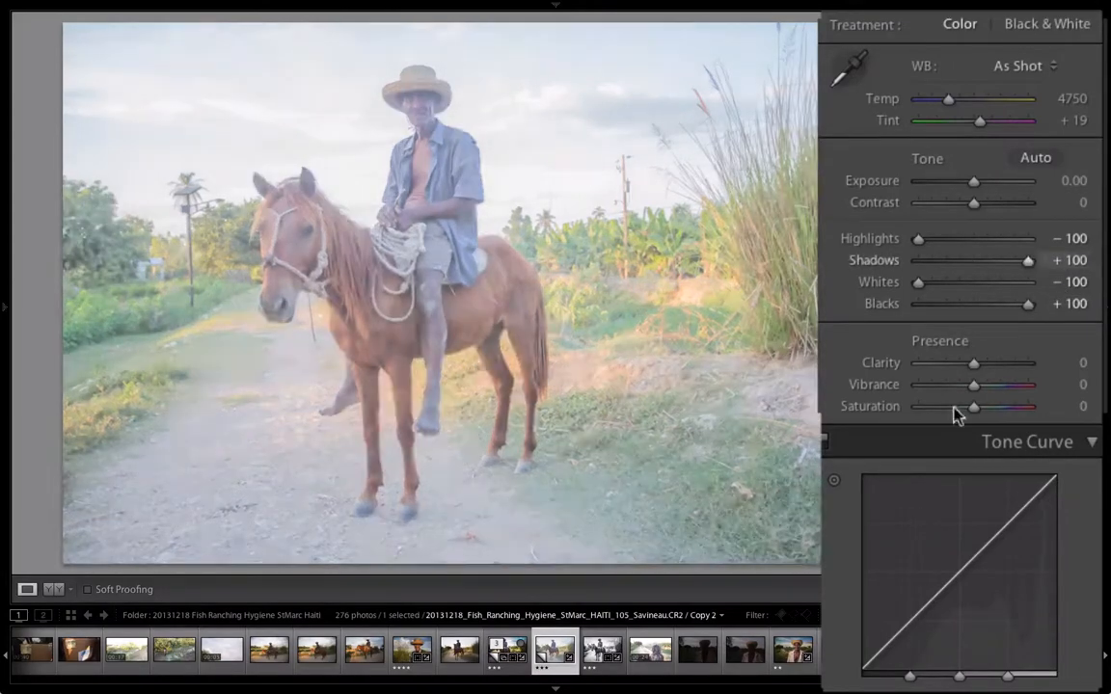
Shape the tone curve into an S by lowering the dark end and raising the bright end, and set Exposure to -1.75.
left_click_drag(897, 646, 899, 665)
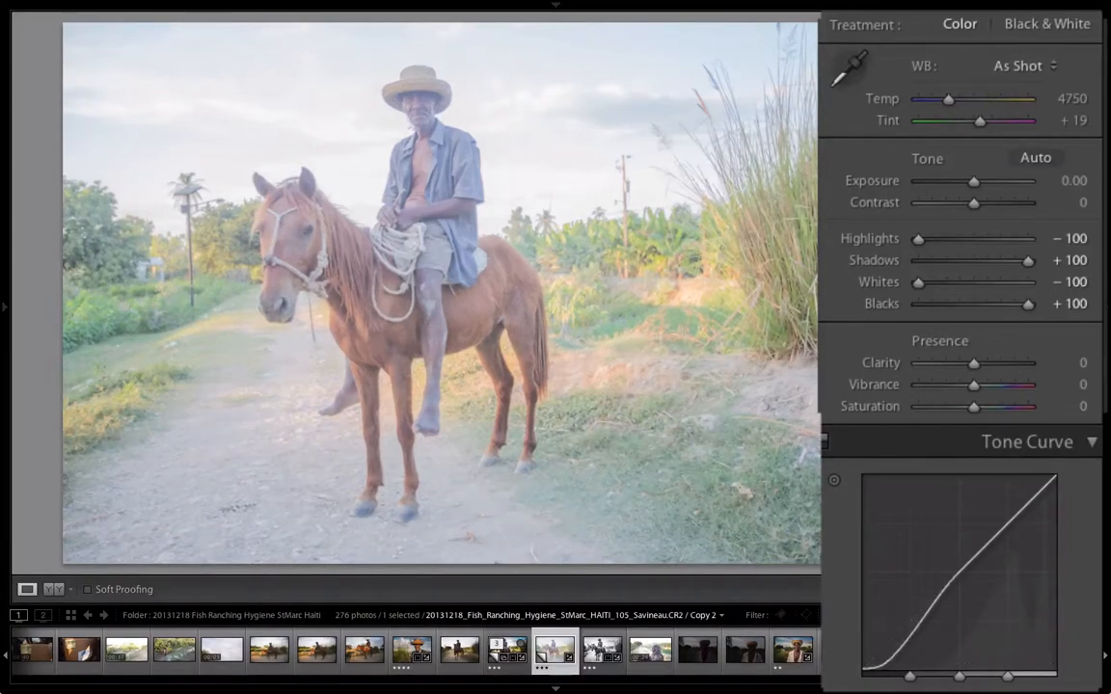
left_click_drag(1021, 516, 1015, 491)
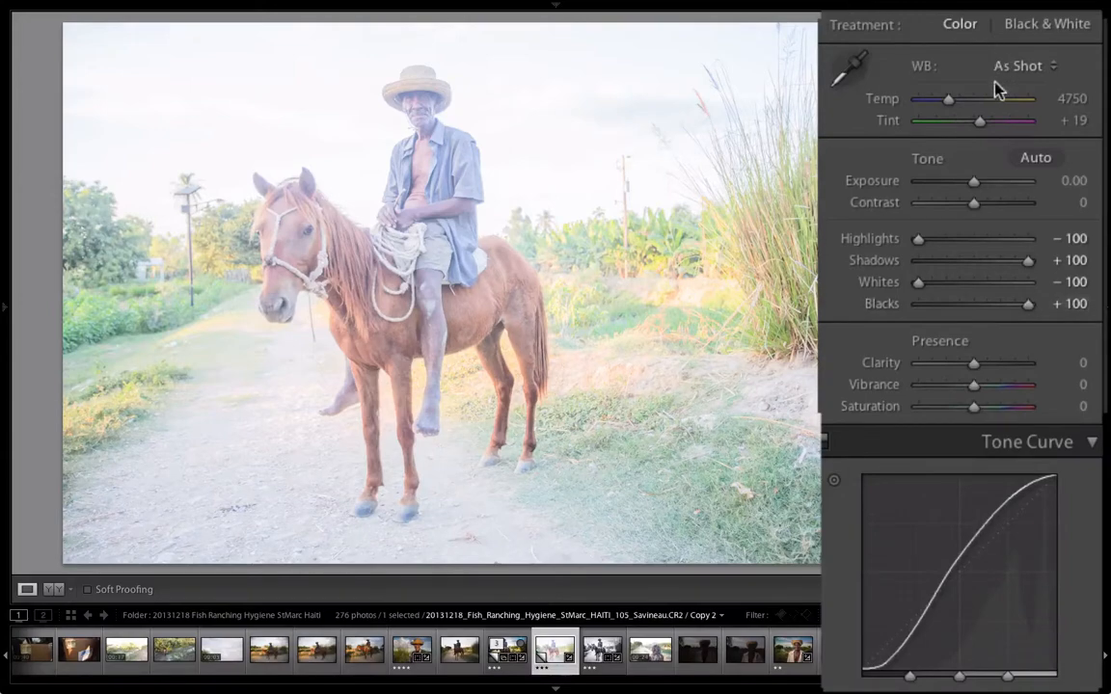
left_click_drag(973, 181, 951, 183)
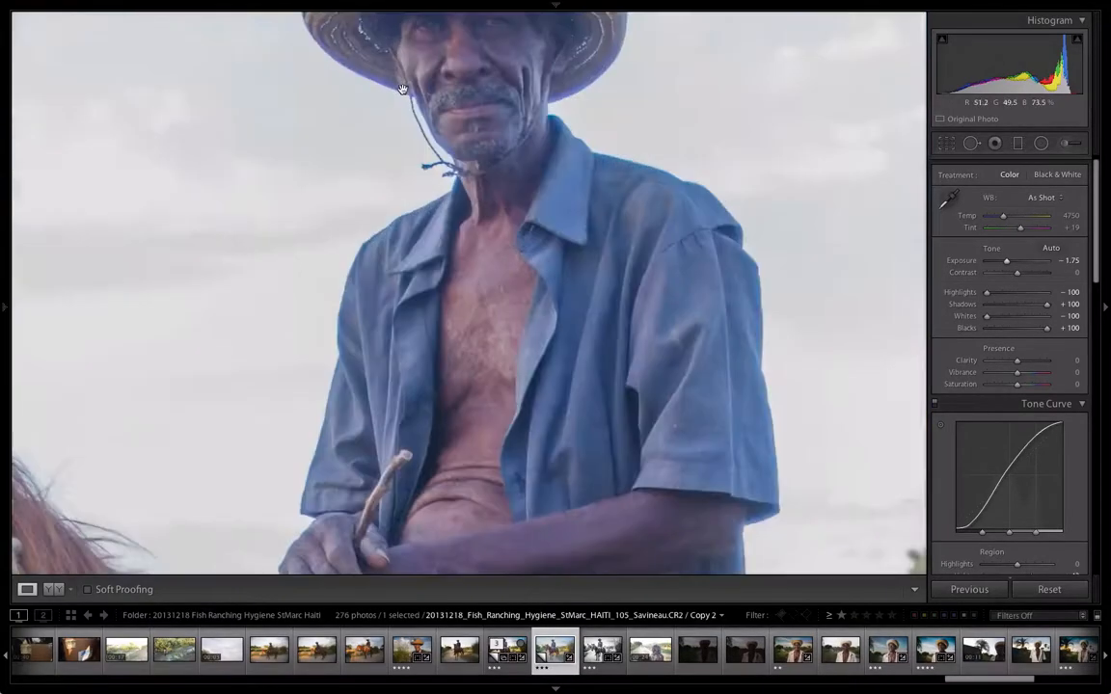
Compare the rider's face and shirt up close in the adjusted copy and the finished Copy 1, and return to the full image.
left_click(365, 107)
left_click(607, 639)
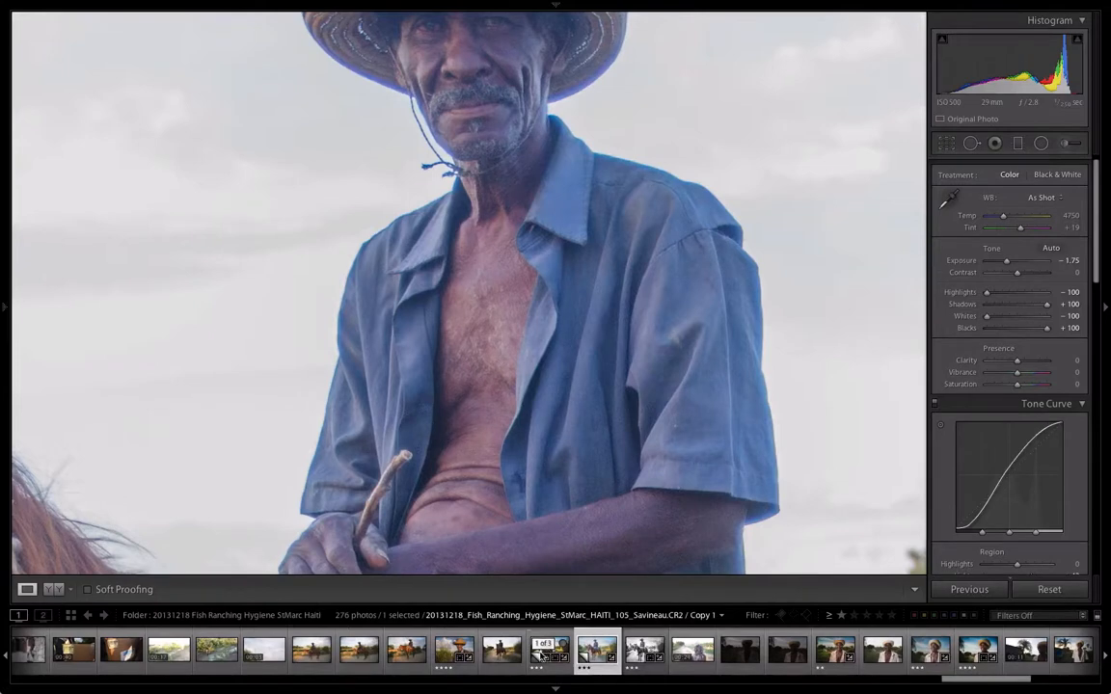
left_click(538, 655)
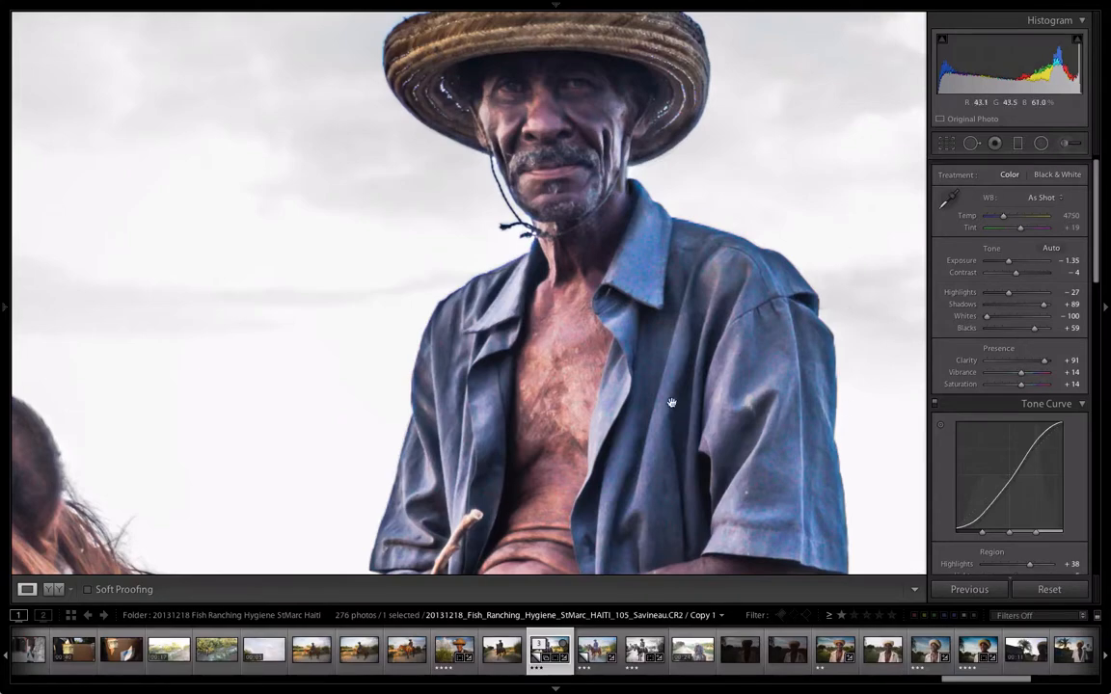
left_click(639, 358)
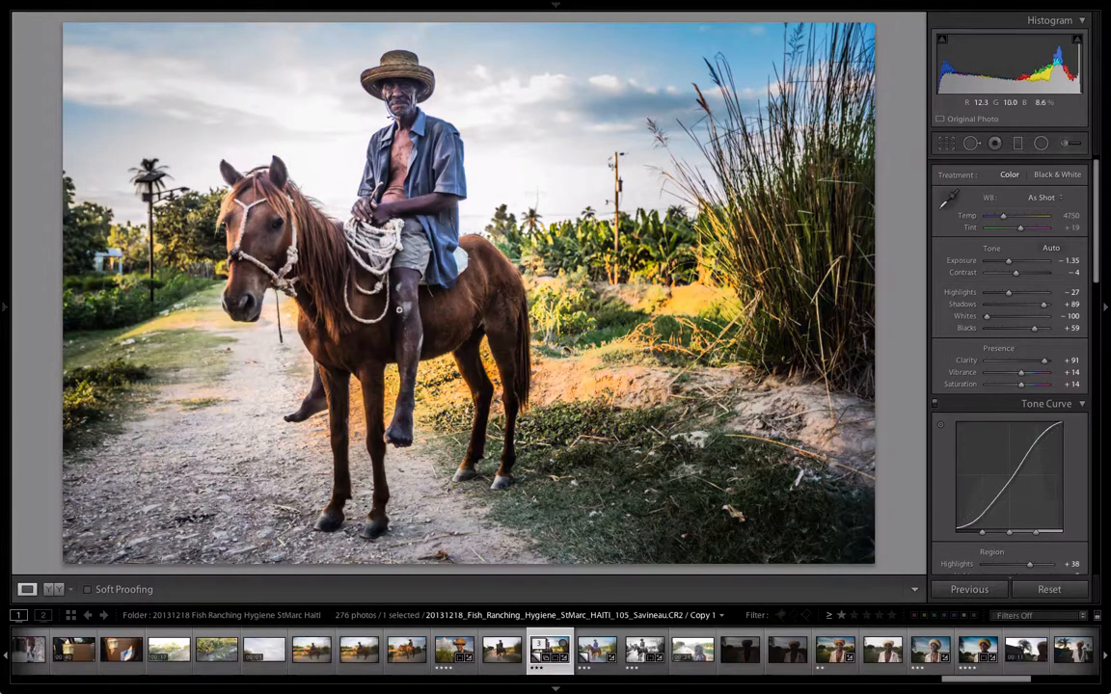
Compare the finished color edit of the rider with the hat portrait, the unedited shot 104 and the black-and-white version.
left_click(449, 655)
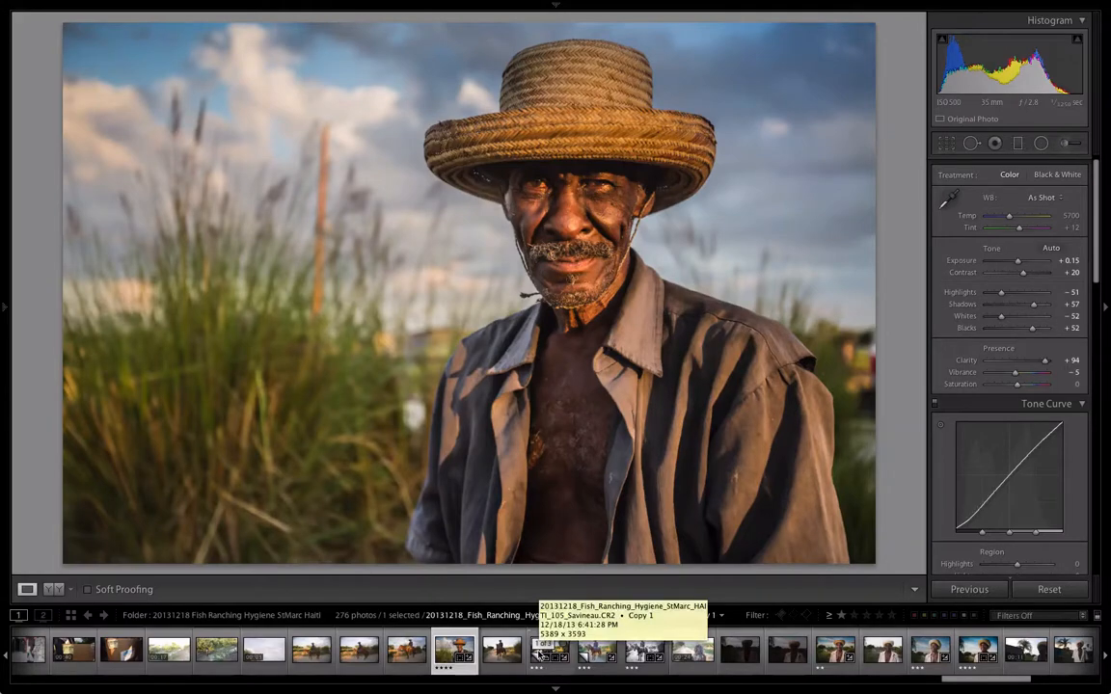
left_click(540, 654)
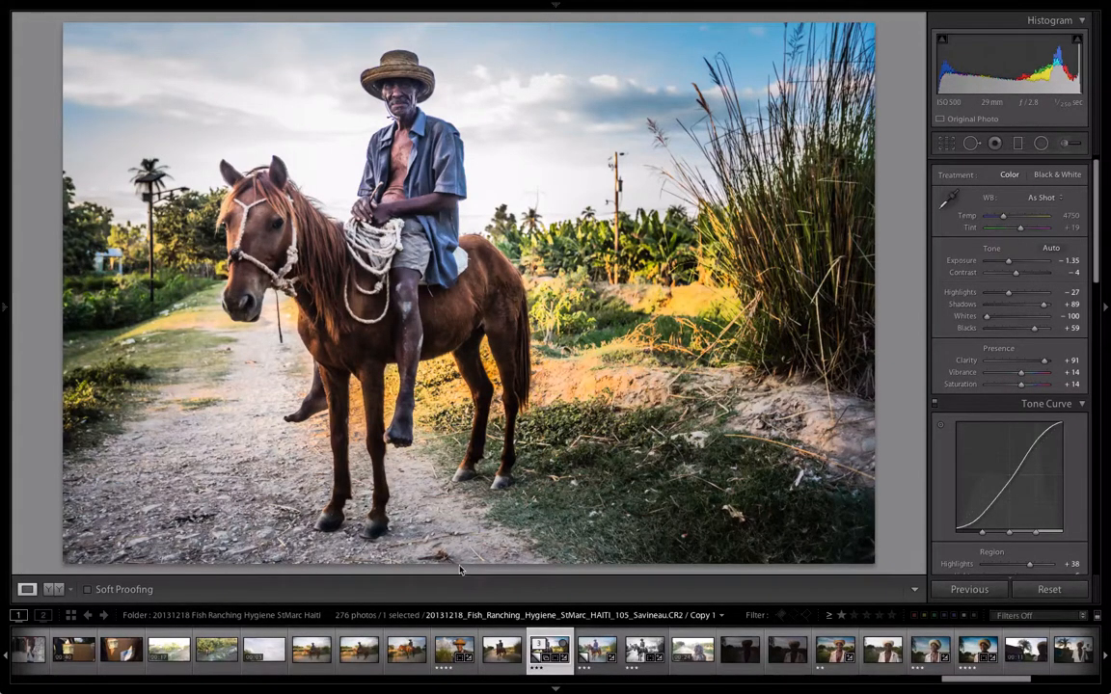
left_click(502, 651)
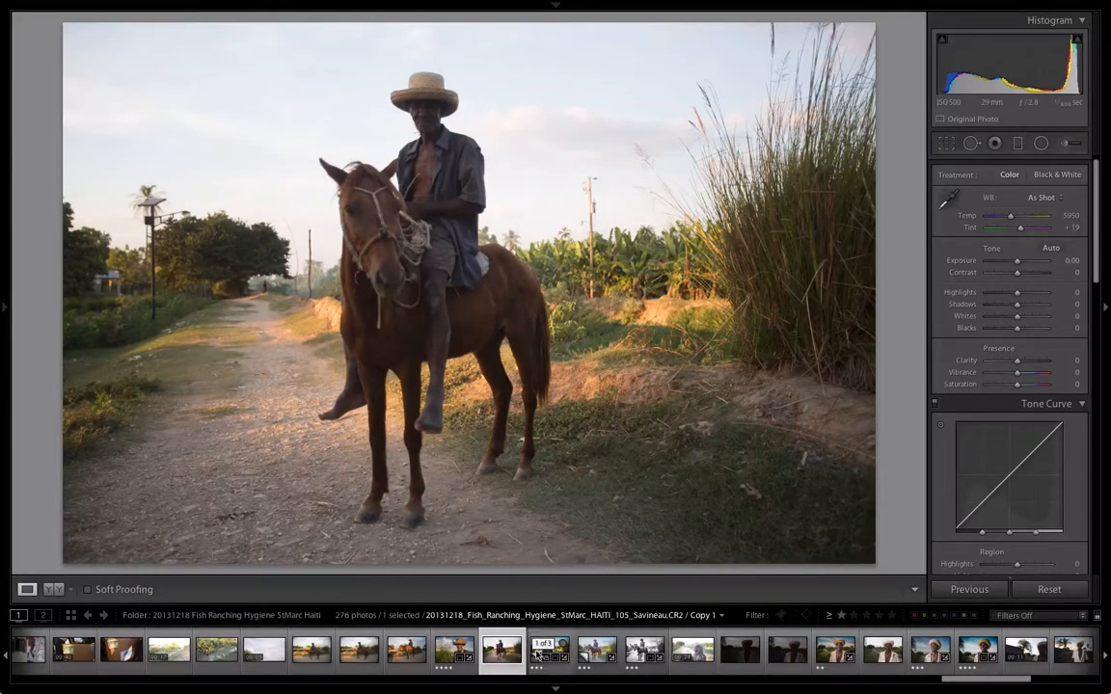
left_click(536, 654)
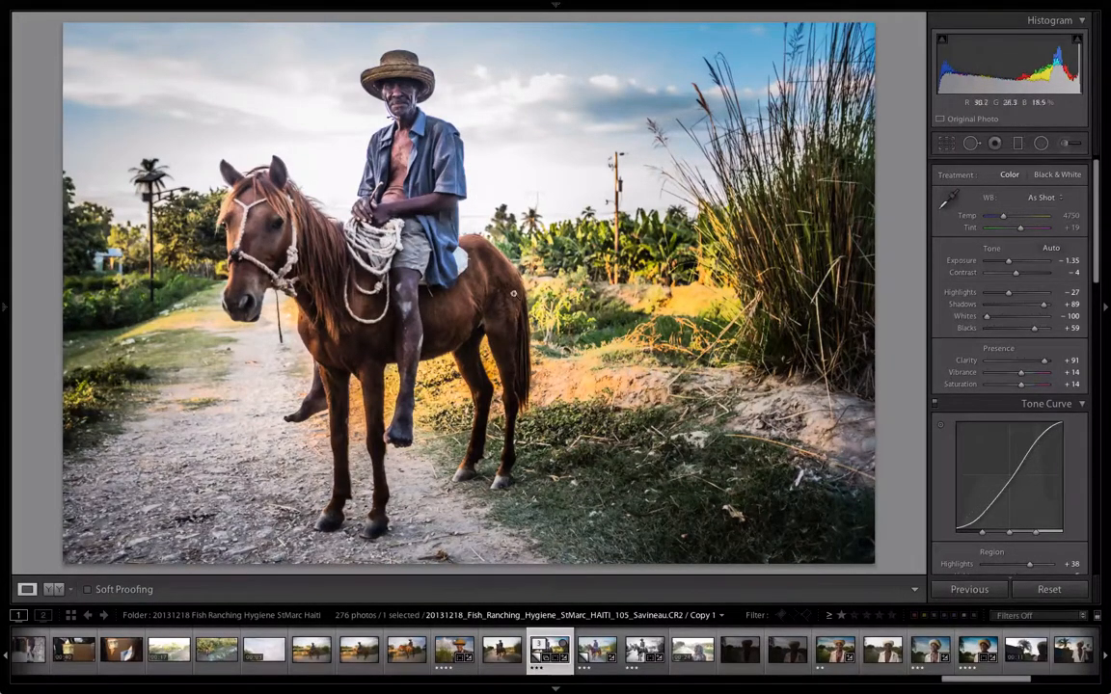
left_click(633, 660)
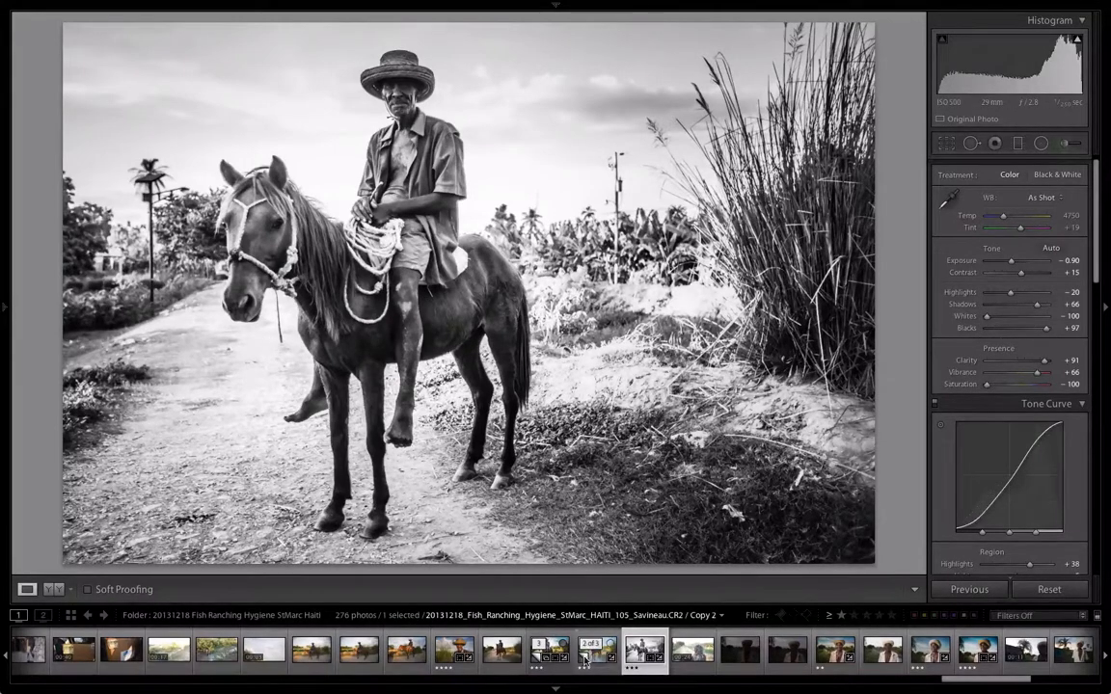
left_click(554, 653)
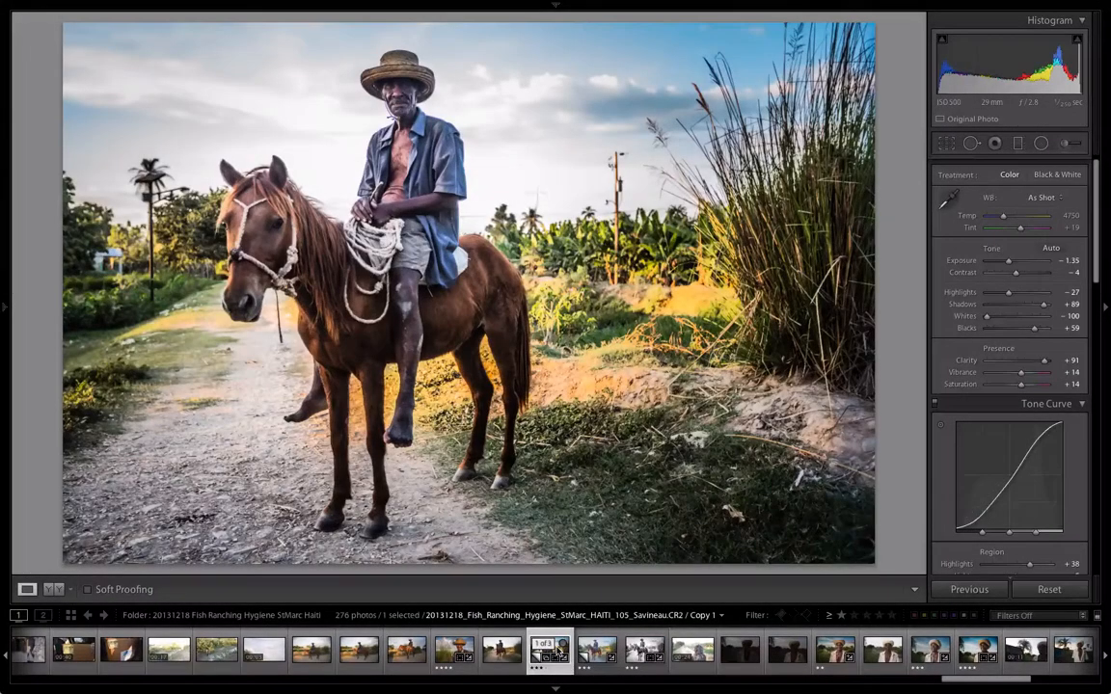